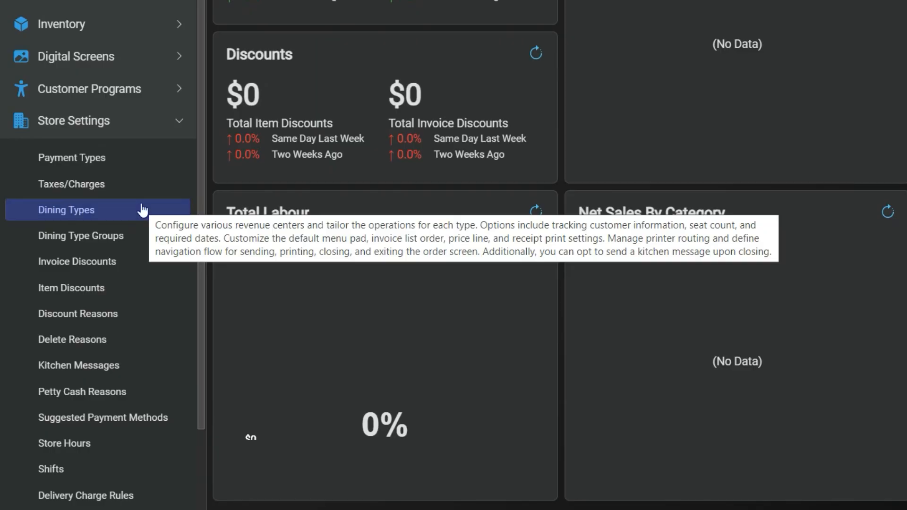
Step: Open the Pickup dining type for editing from Store Settings' Dining Types list
{"action": "left_click", "coordinate": [100, 213]}
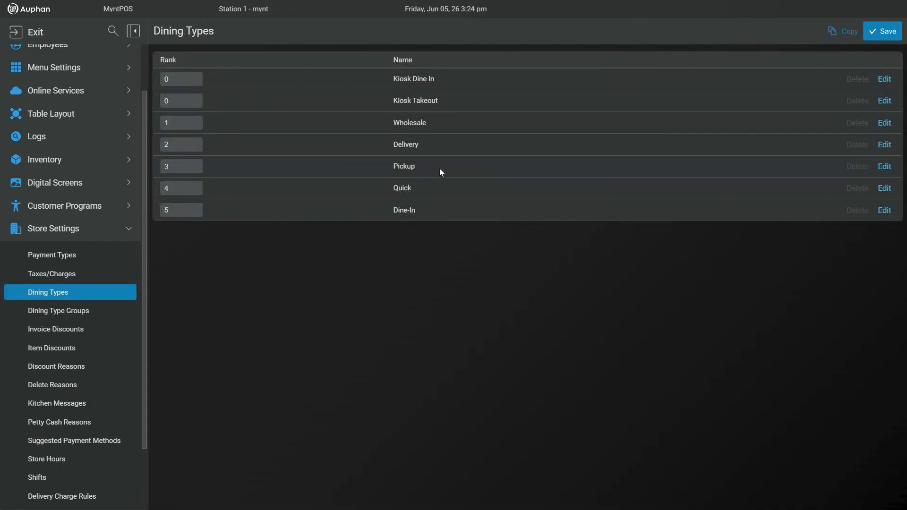
{"action": "left_click", "coordinate": [451, 168]}
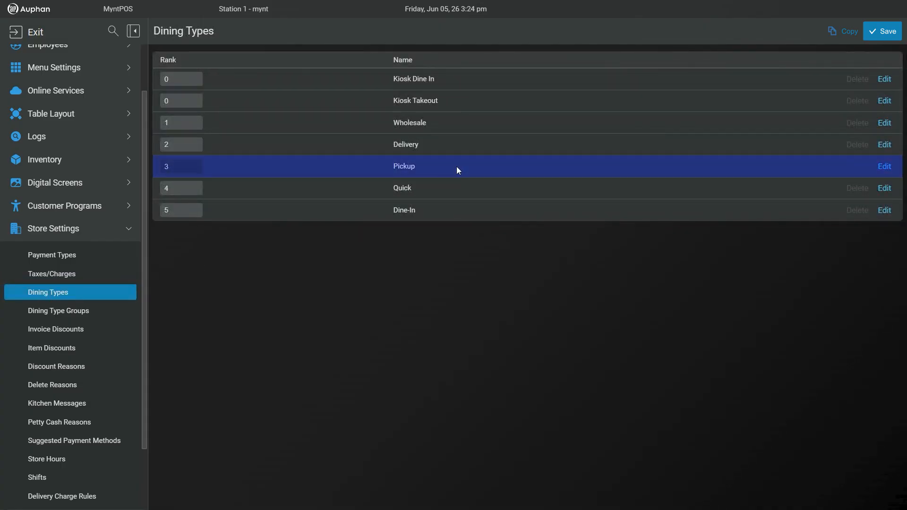
{"action": "left_click", "coordinate": [883, 167]}
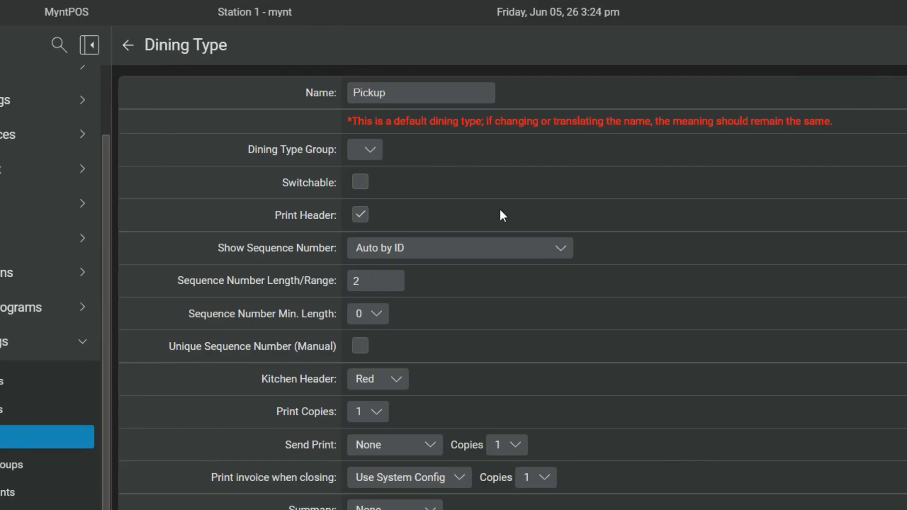
Step: Set the Sequence Number Length/Range to 4 and the Sequence Number Min. Length to 3
{"action": "left_click", "coordinate": [474, 255]}
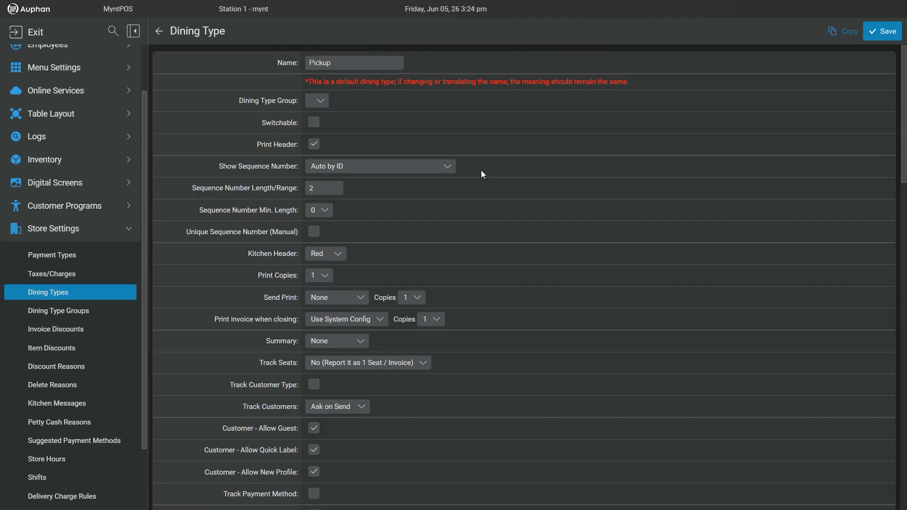
{"action": "left_click", "coordinate": [268, 188]}
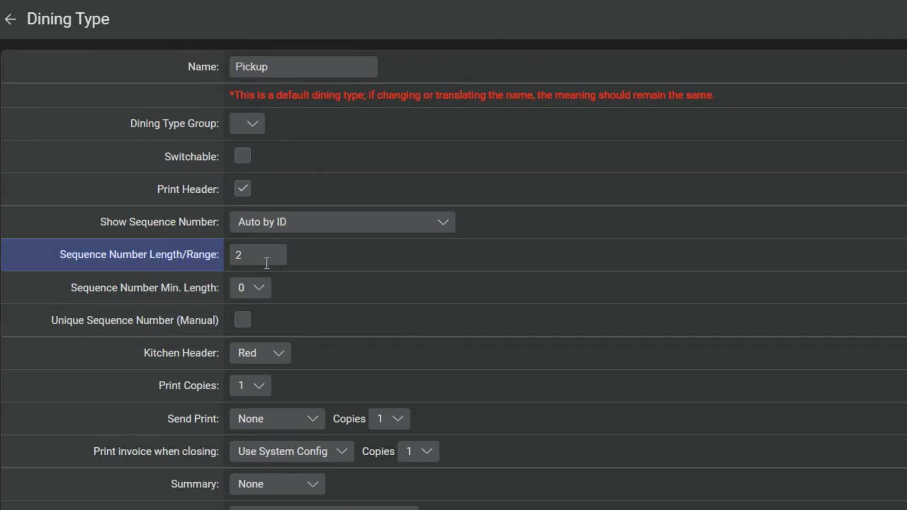
{"action": "left_click", "coordinate": [270, 257]}
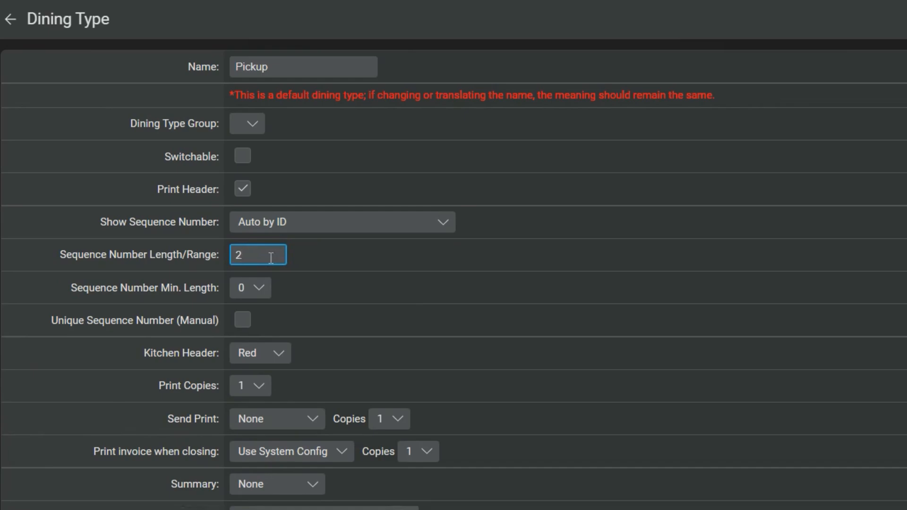
{"action": "key", "text": "BackSpace"}
{"action": "type", "text": "4"}
{"action": "left_click", "coordinate": [260, 297]}
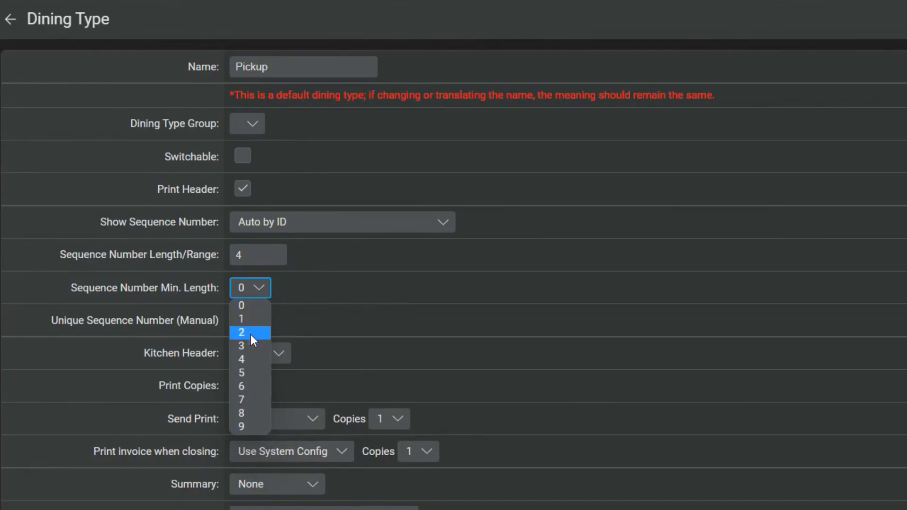
{"action": "left_click", "coordinate": [250, 343]}
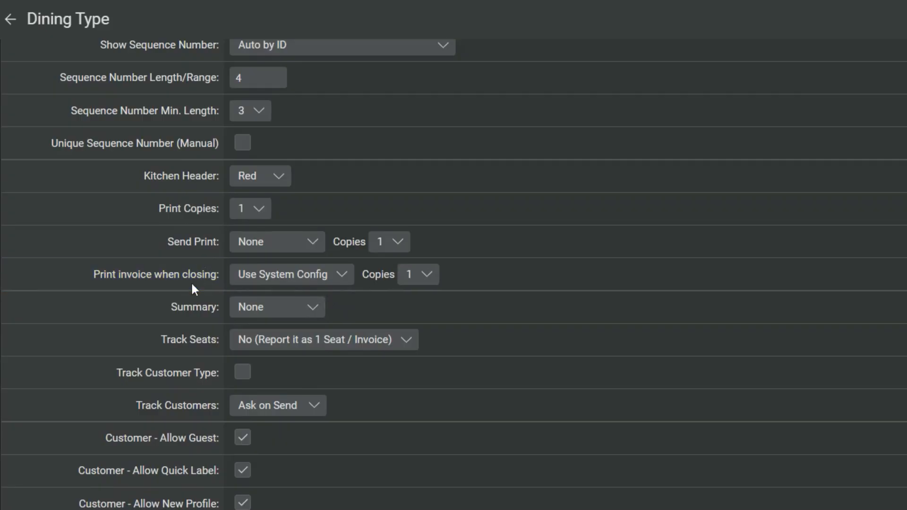
Step: Set the copies for printing the invoice when closing to 2
{"action": "left_click", "coordinate": [408, 287]}
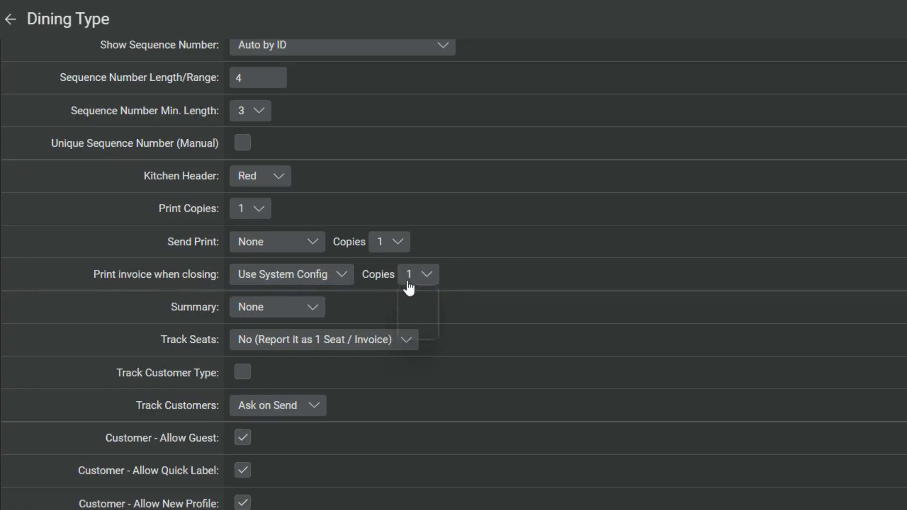
{"action": "left_click", "coordinate": [489, 256]}
{"action": "left_click", "coordinate": [405, 283]}
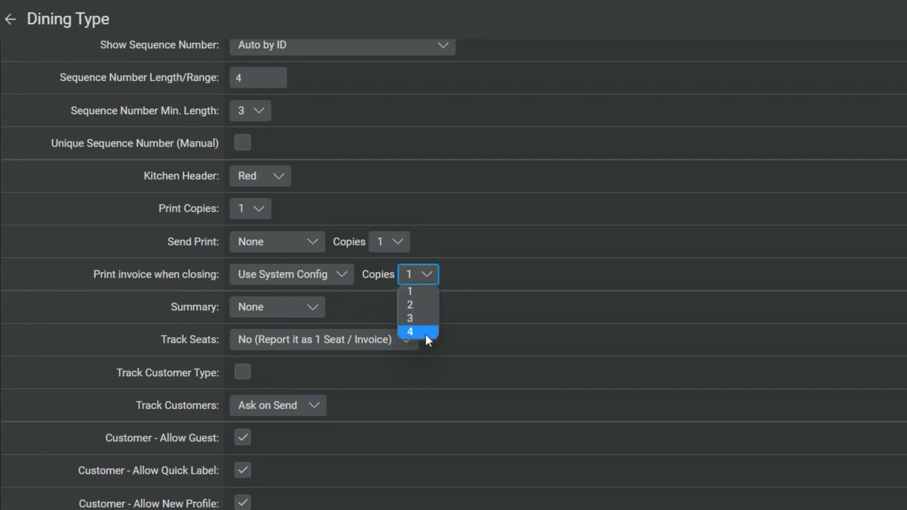
{"action": "left_click", "coordinate": [410, 304]}
{"action": "left_click", "coordinate": [293, 275]}
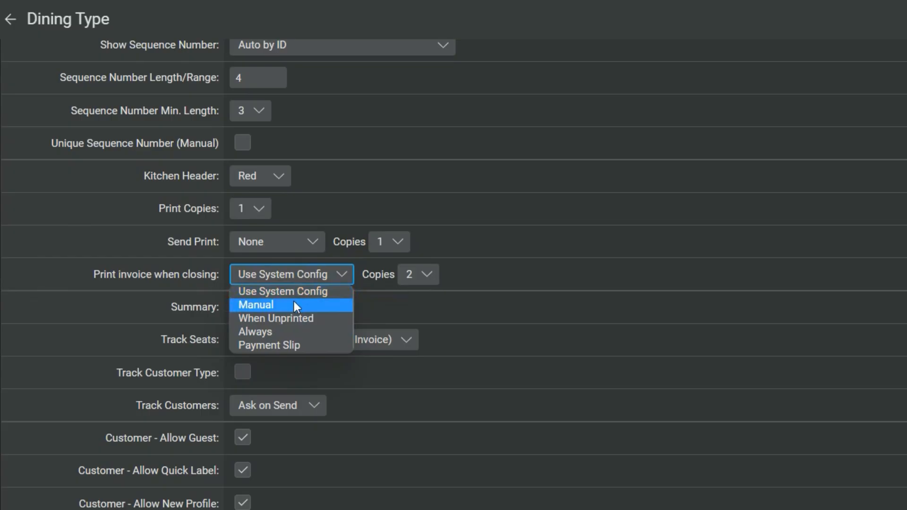
{"action": "left_click", "coordinate": [418, 310]}
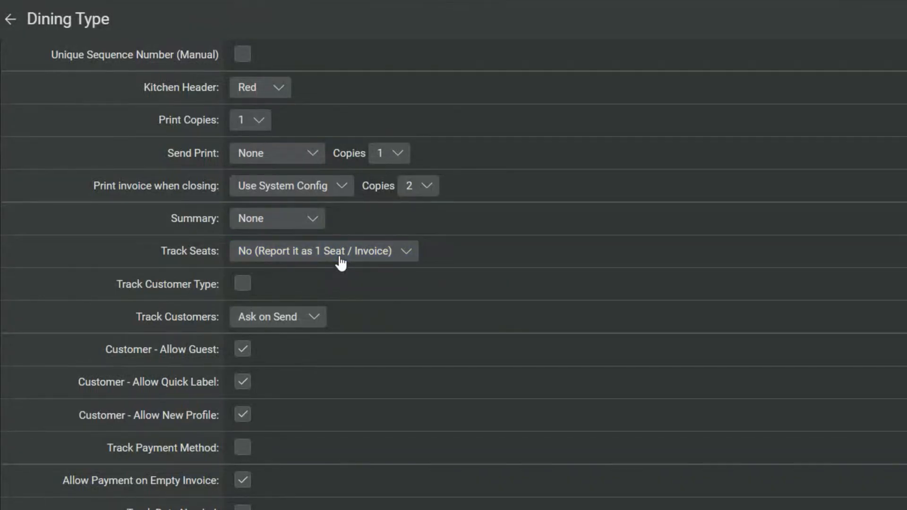
{"action": "left_click", "coordinate": [341, 263]}
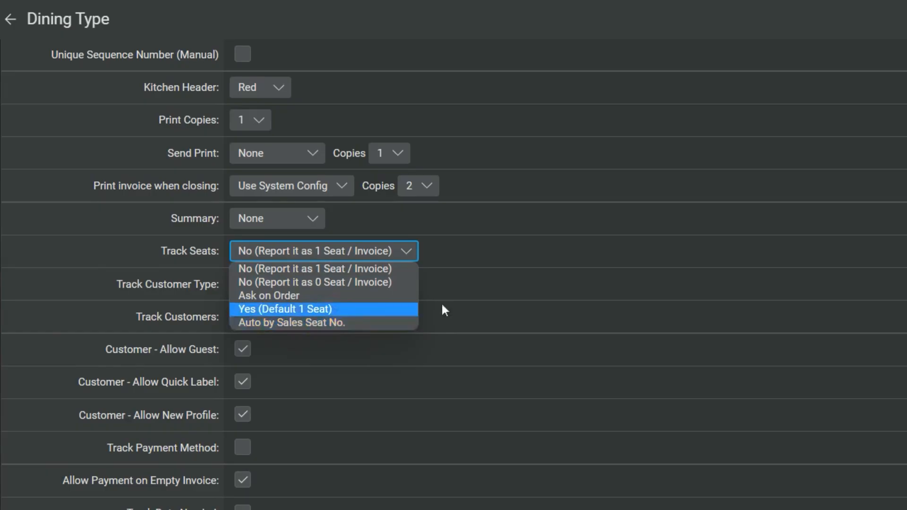
{"action": "left_click", "coordinate": [390, 260]}
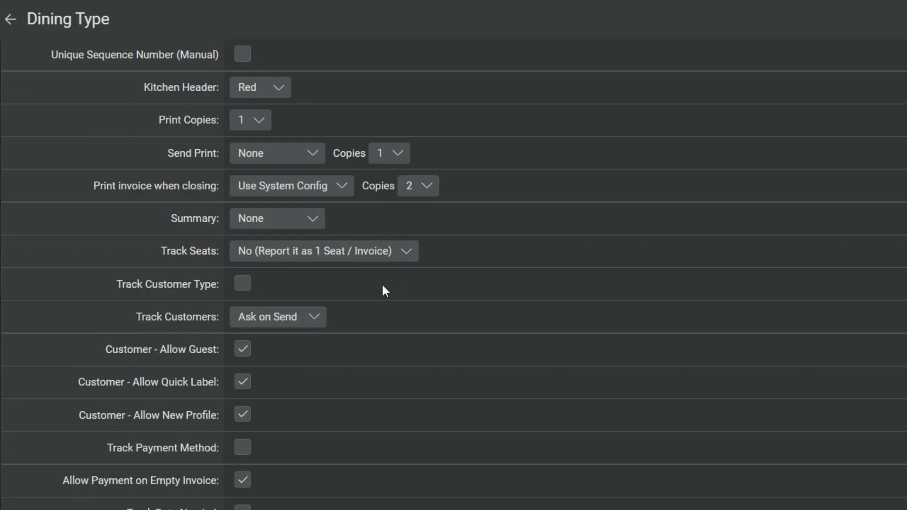
{"action": "left_click", "coordinate": [365, 262]}
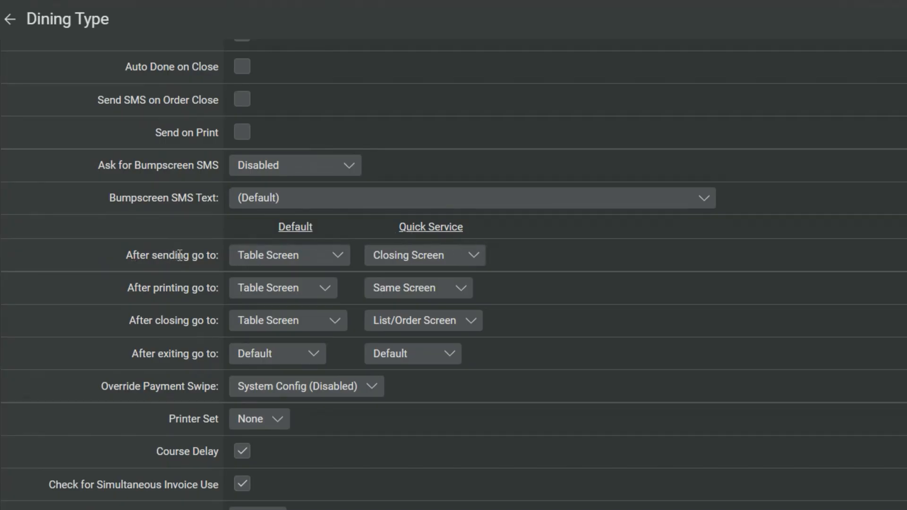
Step: Set After sending go to List Screen for Default and Same Screen for Quick Service
{"action": "left_click", "coordinate": [278, 257]}
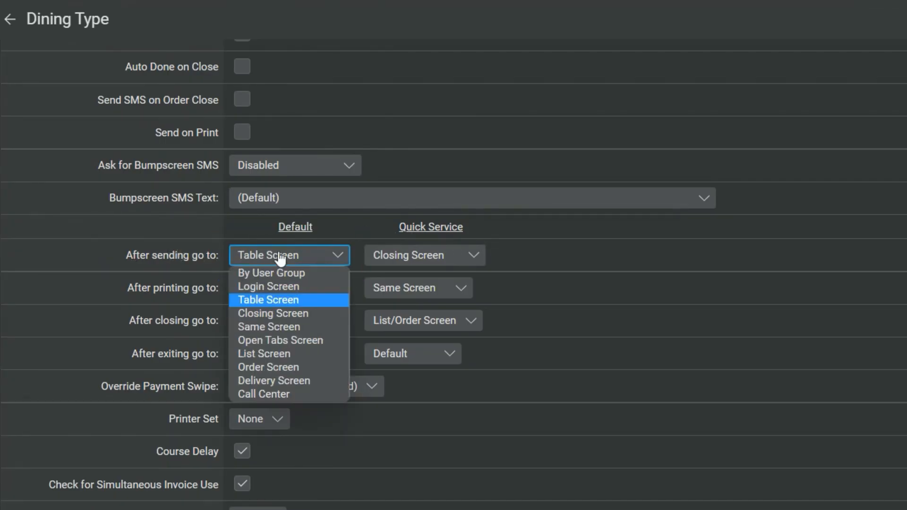
{"action": "left_click", "coordinate": [304, 352]}
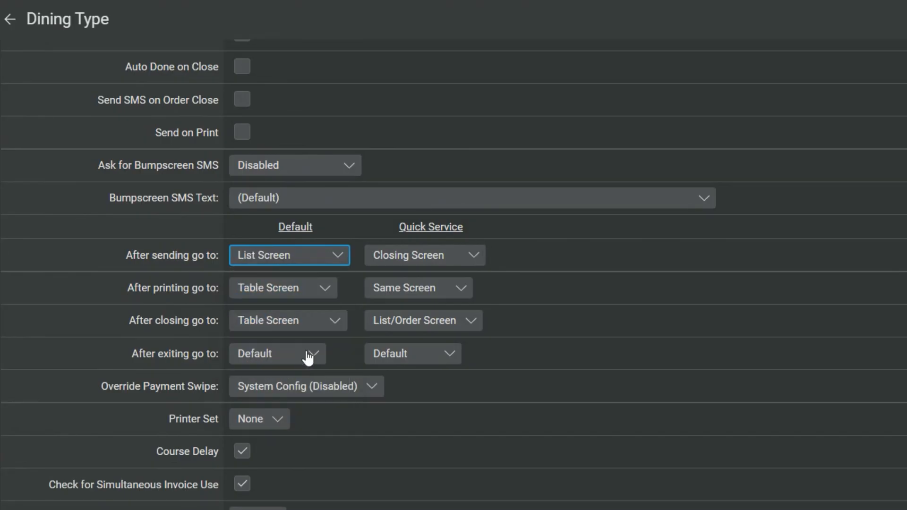
{"action": "left_click", "coordinate": [430, 262]}
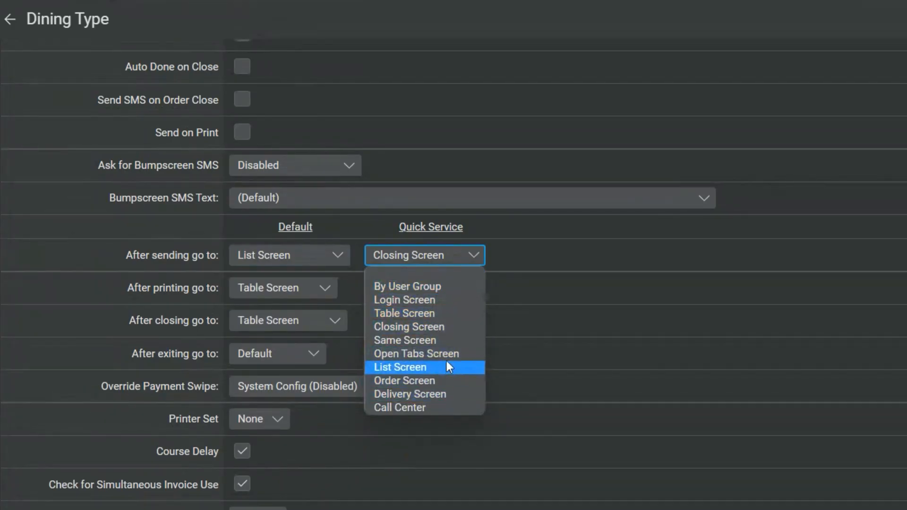
{"action": "left_click", "coordinate": [425, 340]}
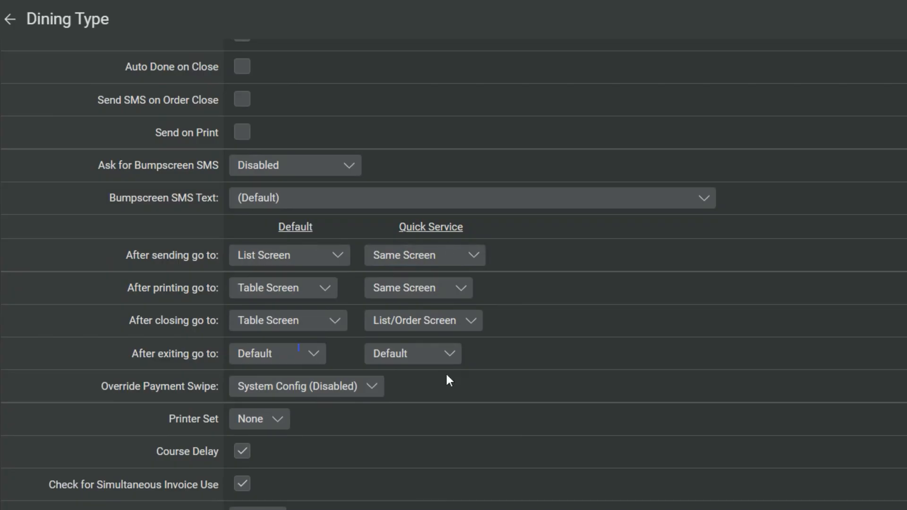
{"action": "left_click", "coordinate": [306, 325]}
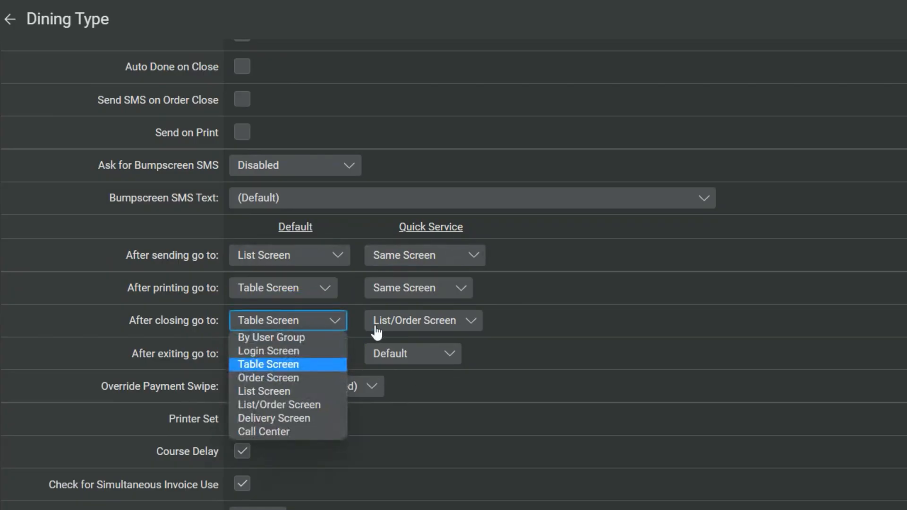
{"action": "left_click", "coordinate": [317, 320]}
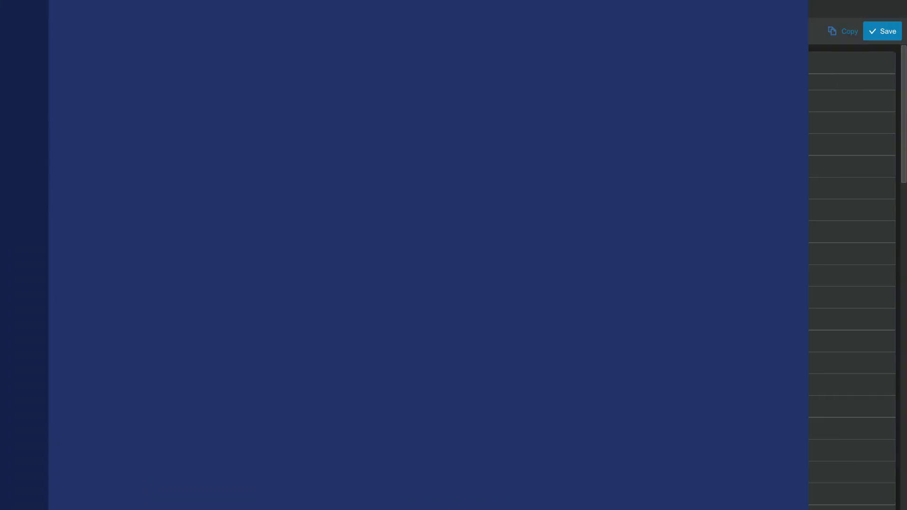
Step: Set Track Customers to Ask on Order
{"action": "scroll", "coordinate": [384, 251], "scroll_direction": "down", "scroll_amount": 3}
{"action": "scroll", "coordinate": [398, 276], "scroll_direction": "down", "scroll_amount": 2}
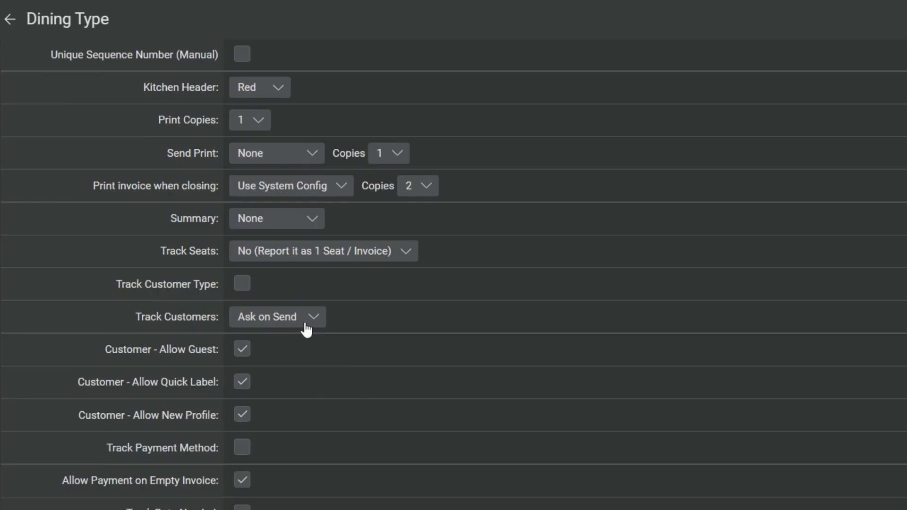
{"action": "left_click", "coordinate": [303, 329]}
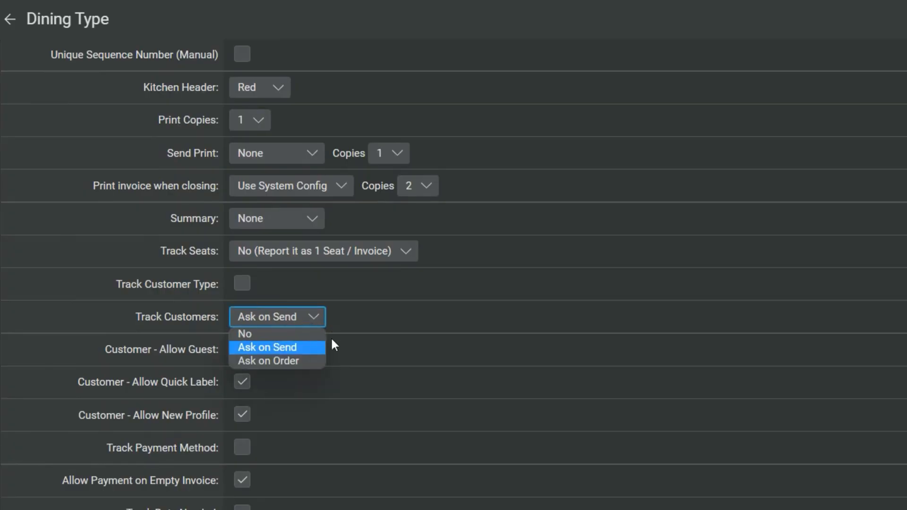
{"action": "left_click", "coordinate": [278, 334]}
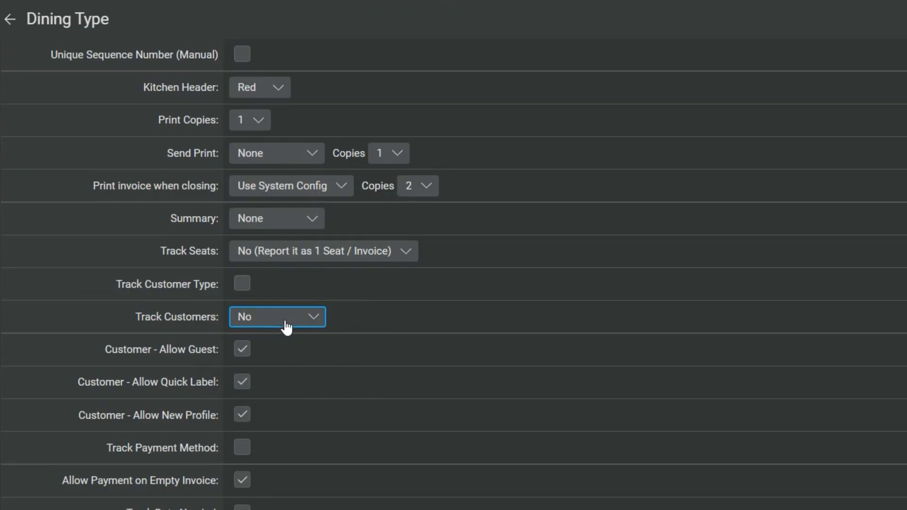
{"action": "left_click", "coordinate": [288, 322]}
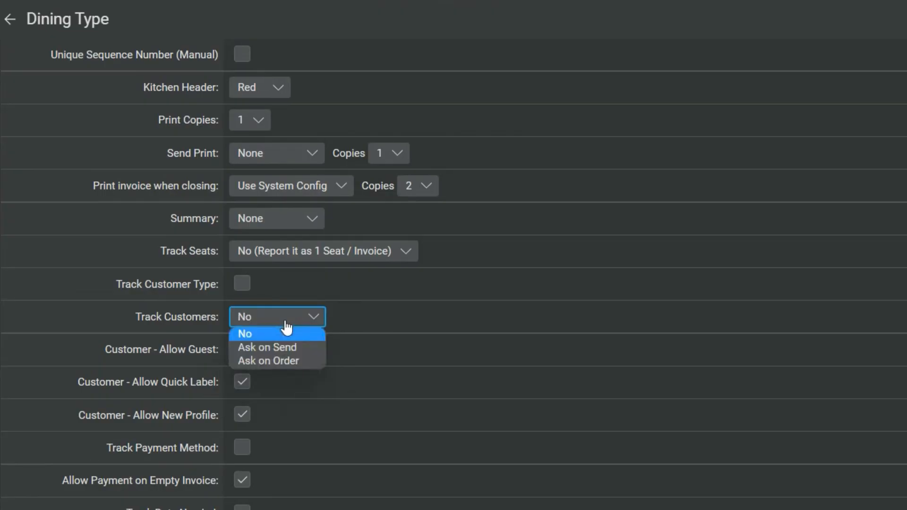
{"action": "left_click", "coordinate": [288, 361]}
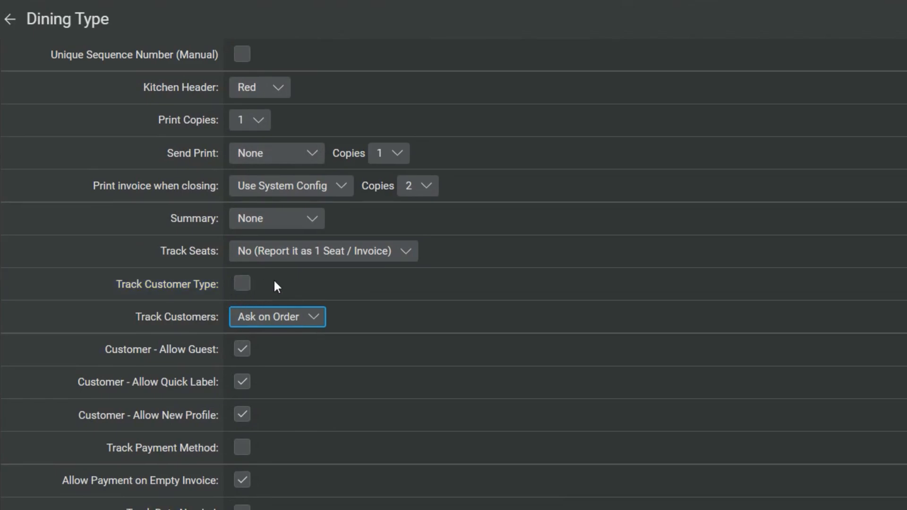
Step: Review the receipt and kitchen print customer info options
{"action": "scroll", "coordinate": [462, 478], "scroll_direction": "down", "scroll_amount": 5}
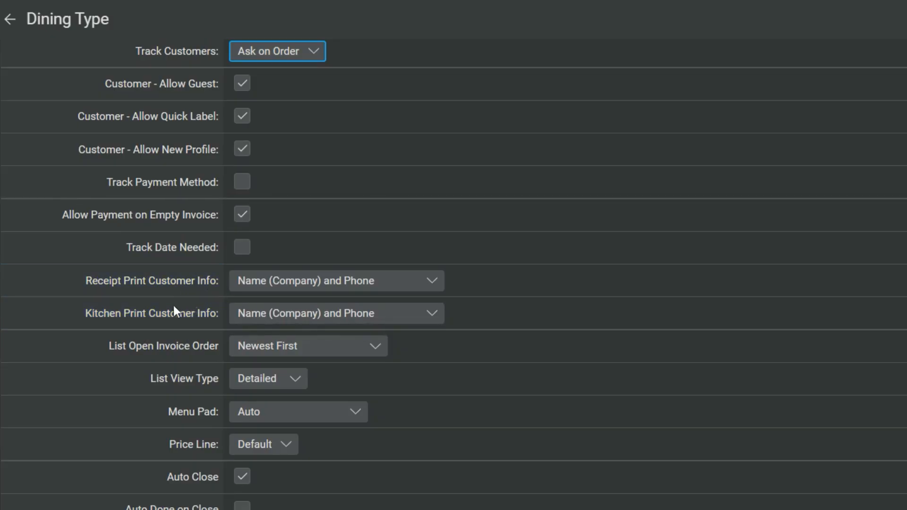
{"action": "left_click", "coordinate": [323, 283]}
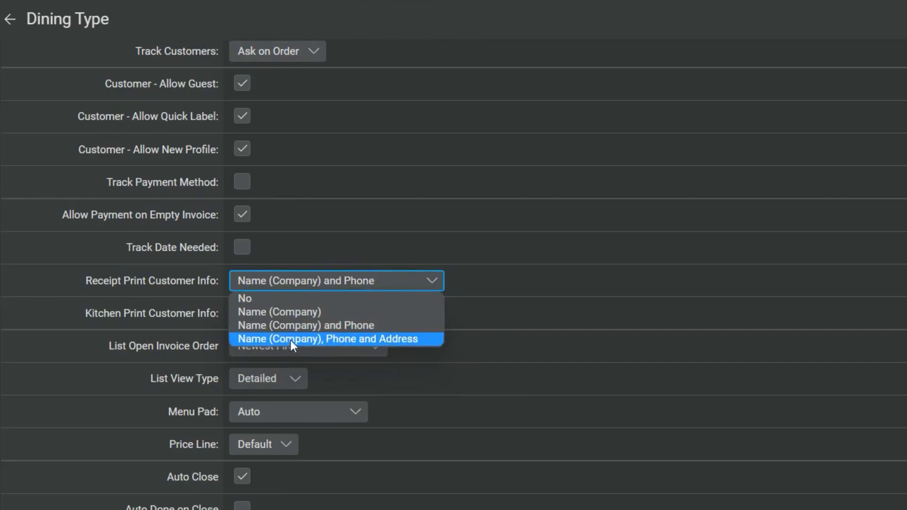
{"action": "left_click", "coordinate": [425, 367]}
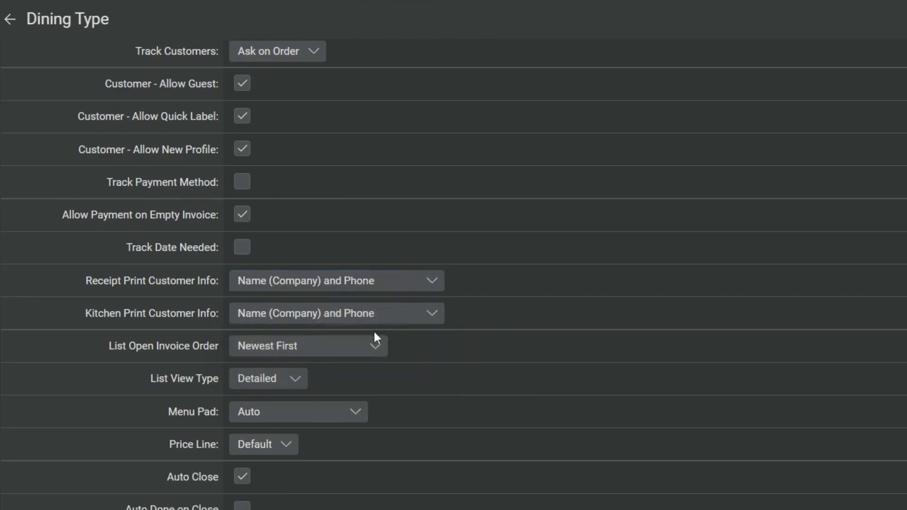
{"action": "left_click", "coordinate": [324, 315]}
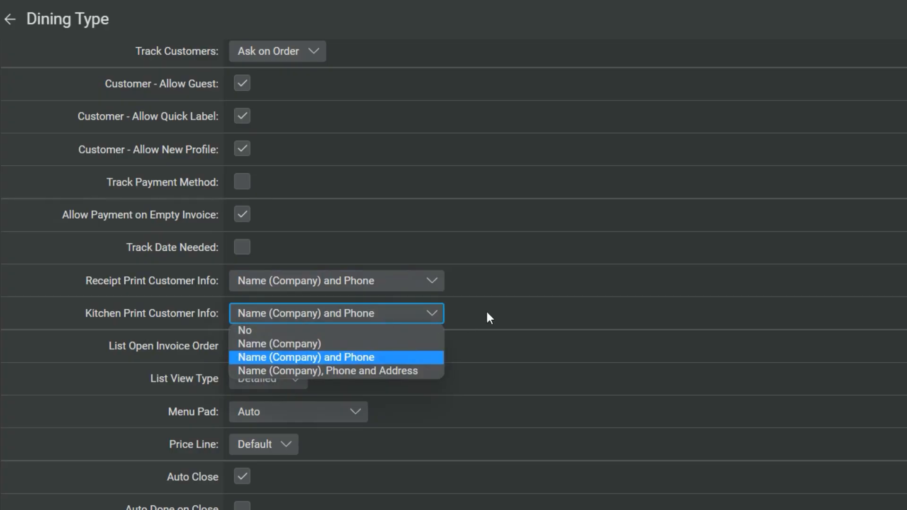